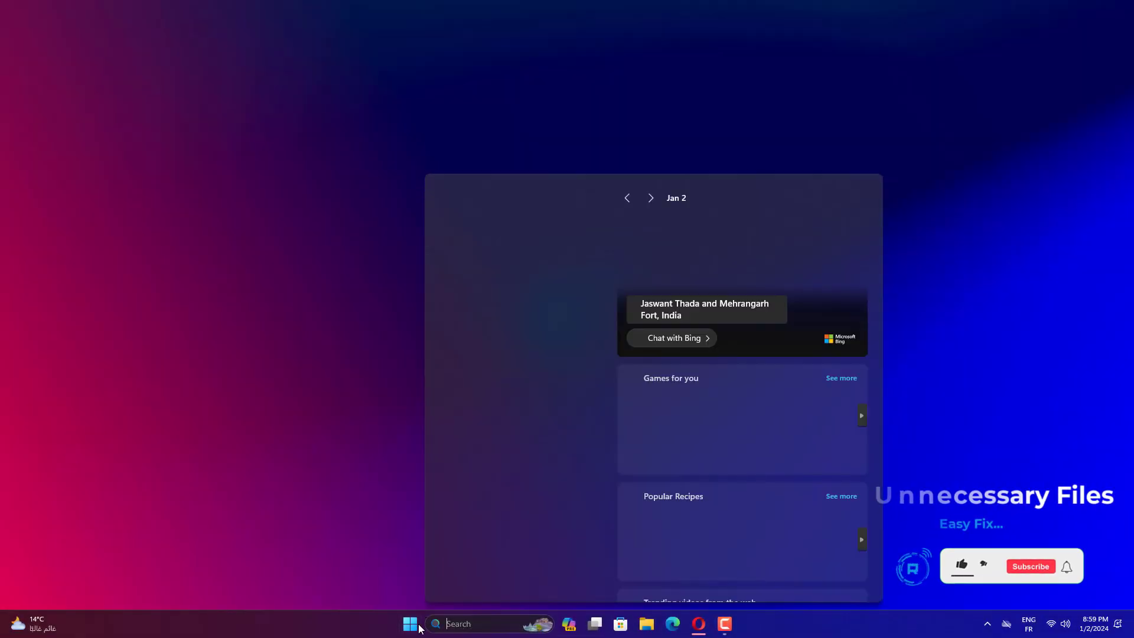
# Open the Start menu from the taskbar to show the pinned apps
pyautogui.click(410, 624)
# Set Storage Sense to On under Settings > System > Storage and view its configuration page
pyautogui.click(709, 277)
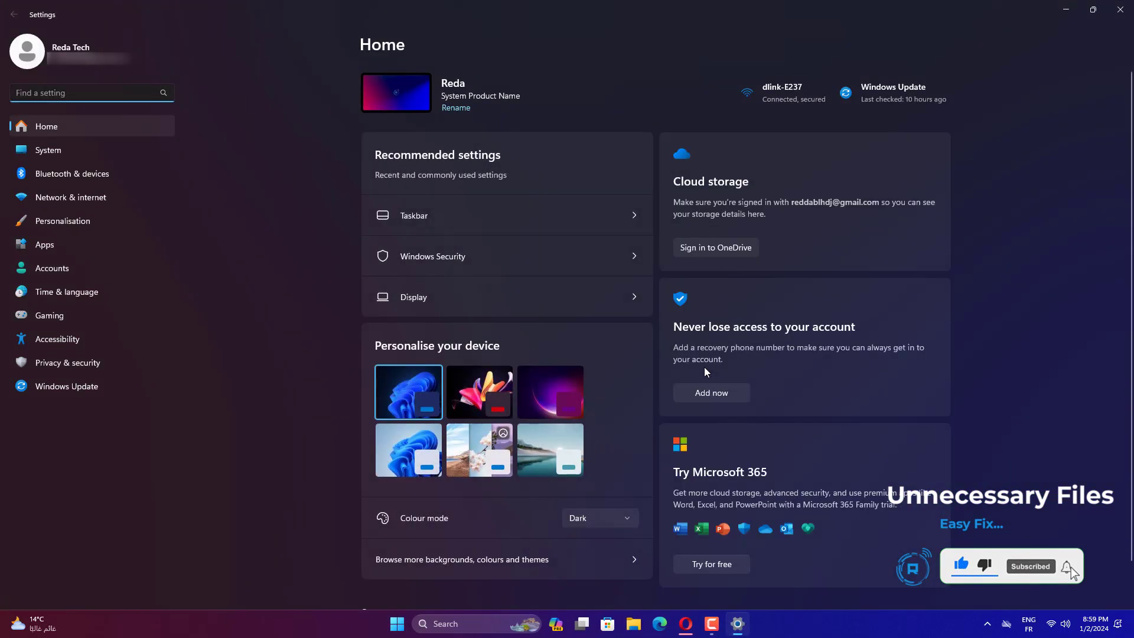
pyautogui.click(106, 155)
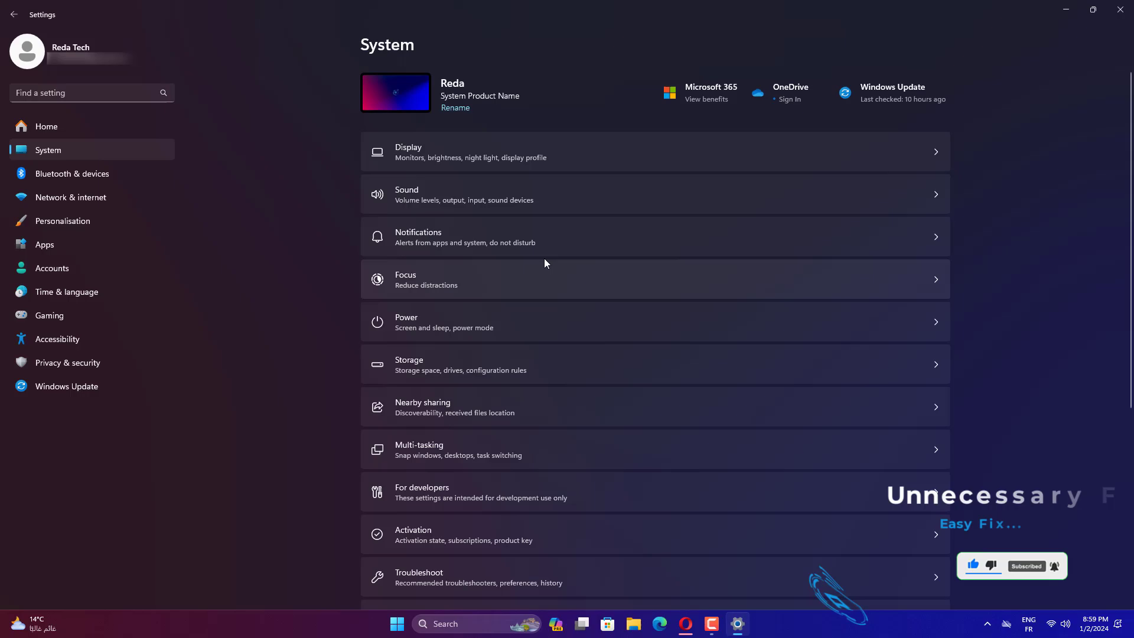
pyautogui.click(467, 361)
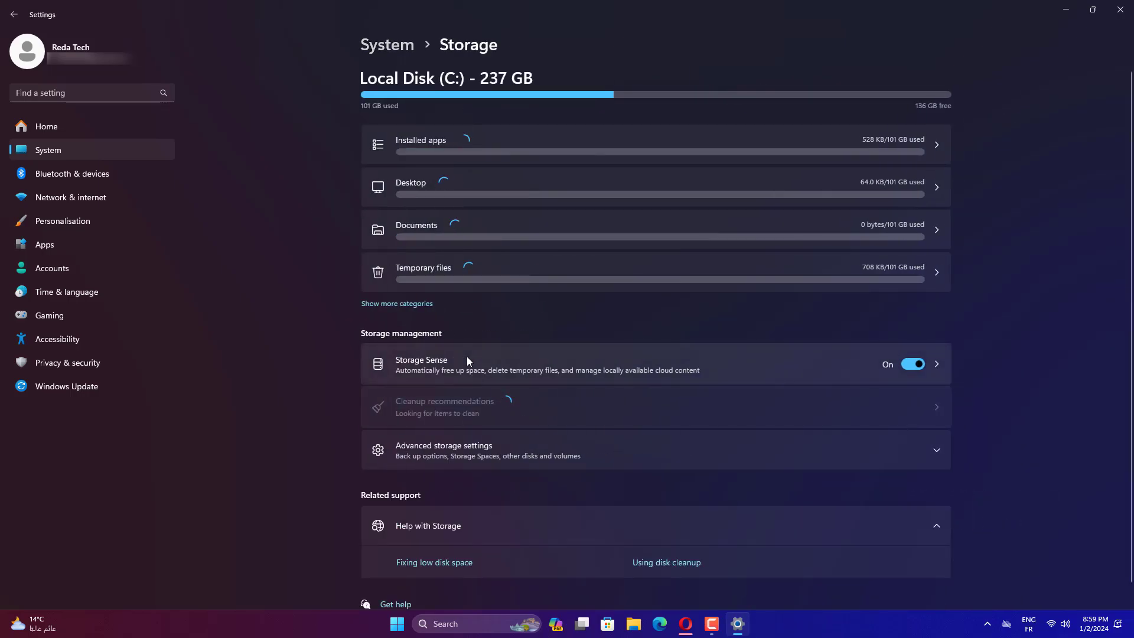
pyautogui.click(924, 367)
pyautogui.click(920, 369)
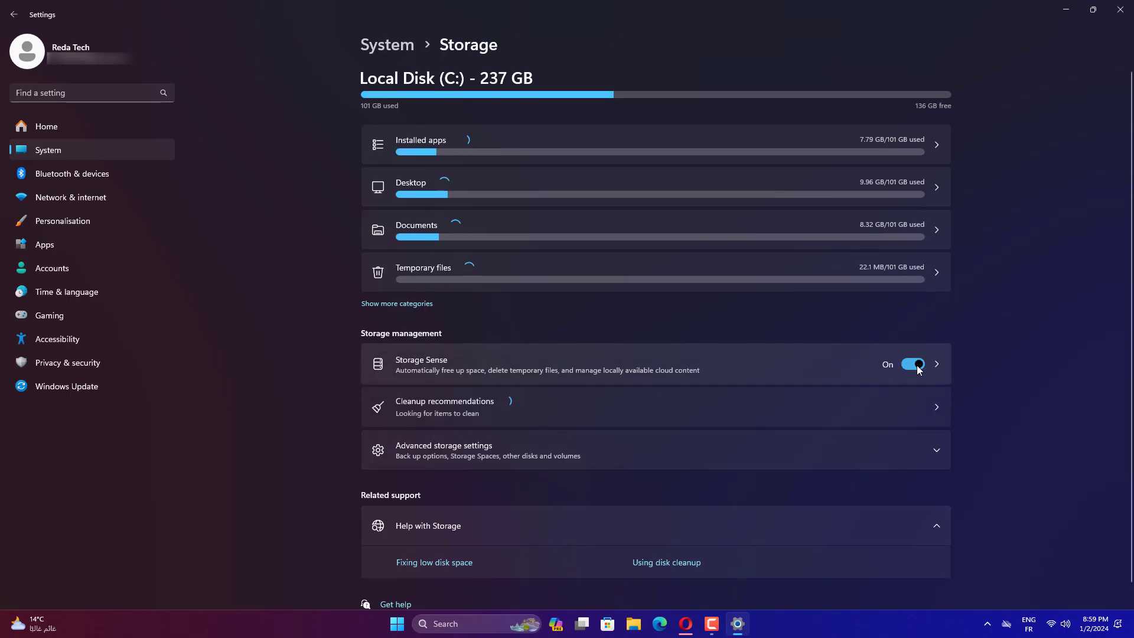
pyautogui.click(727, 371)
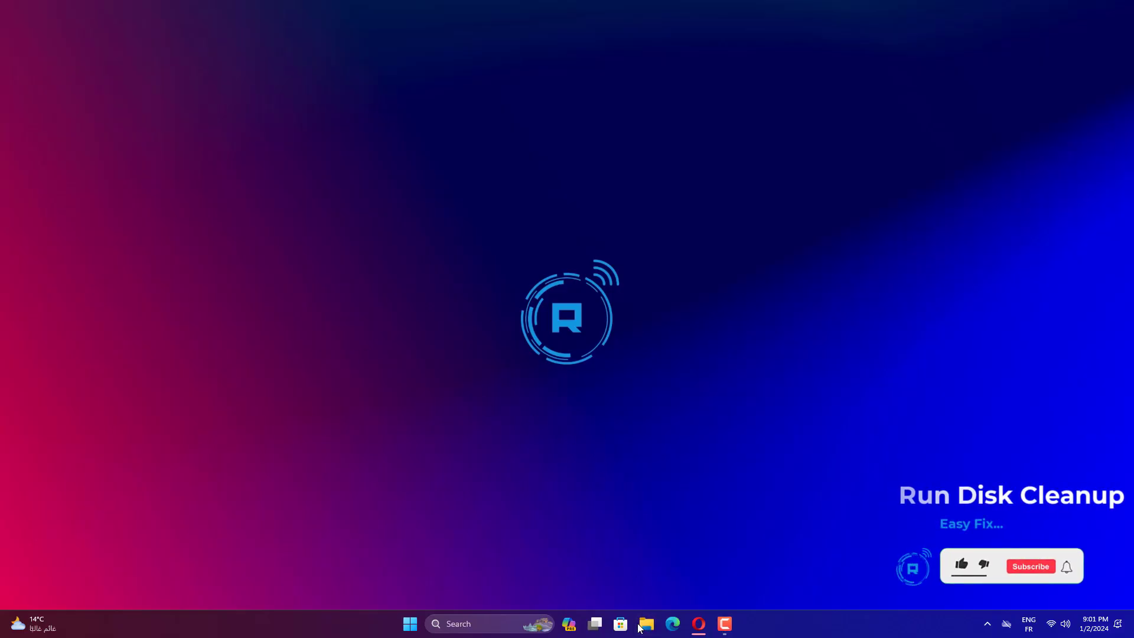
# Check the Local Disk (C:) Properties from This PC, reviewing the Hardware, Sharing and General tabs
pyautogui.click(640, 626)
pyautogui.click(61, 403)
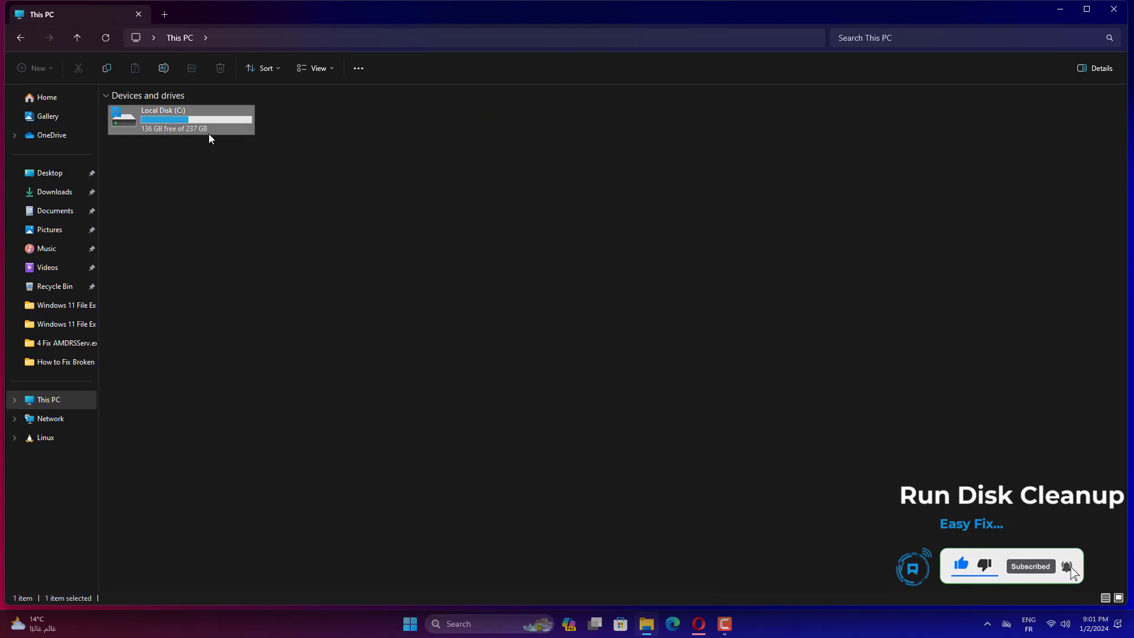
pyautogui.rightClick(208, 134)
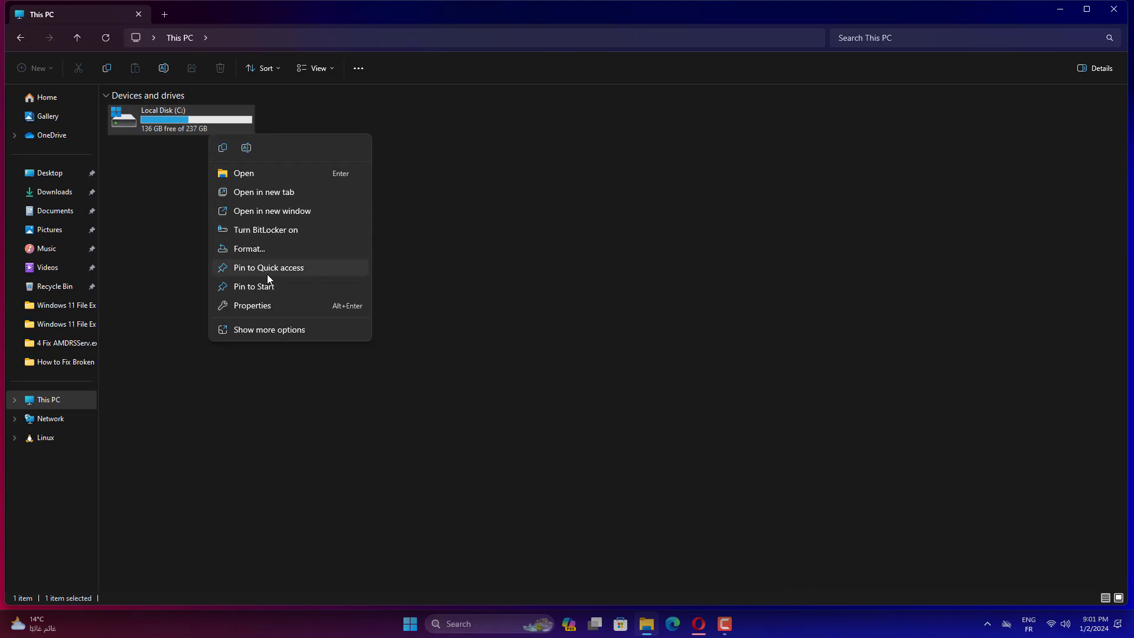
pyautogui.click(267, 306)
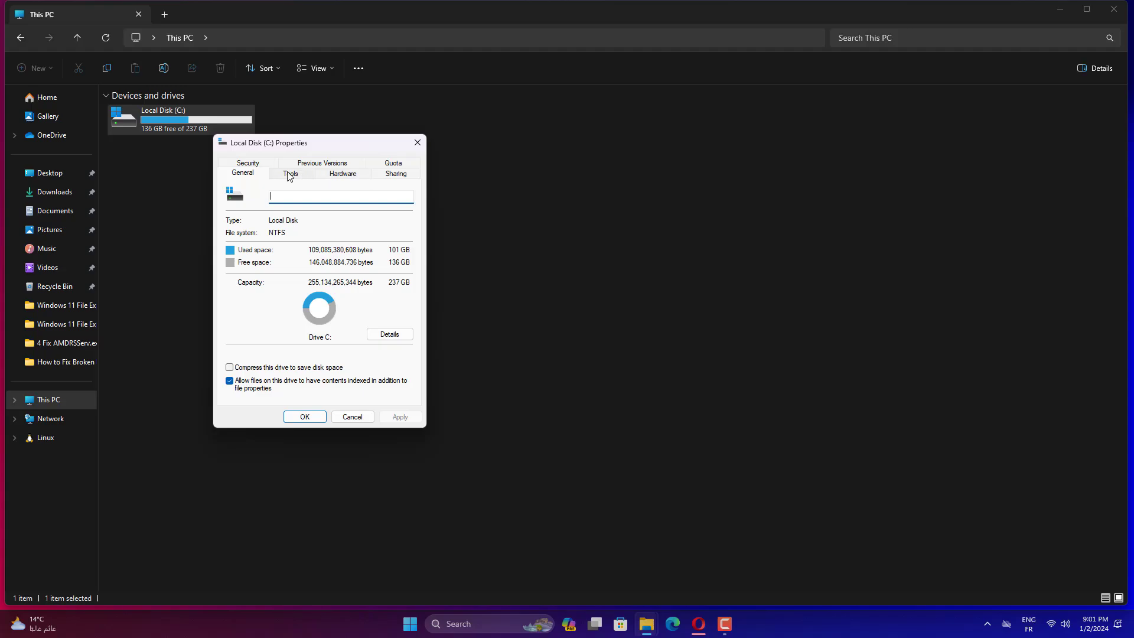
pyautogui.click(334, 174)
pyautogui.click(388, 175)
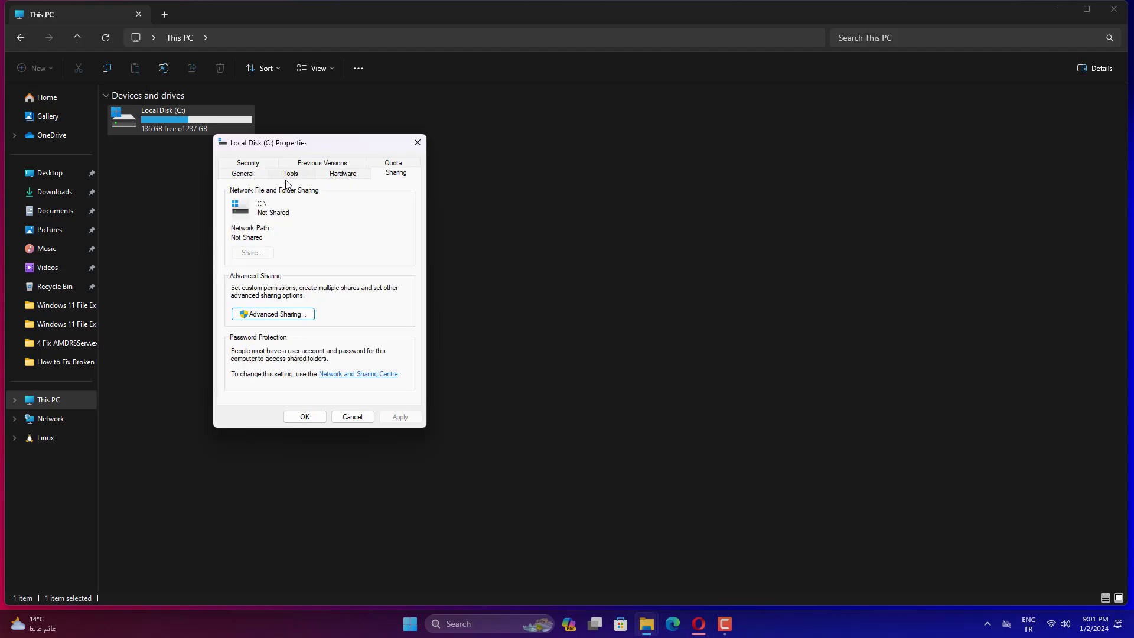
pyautogui.click(251, 177)
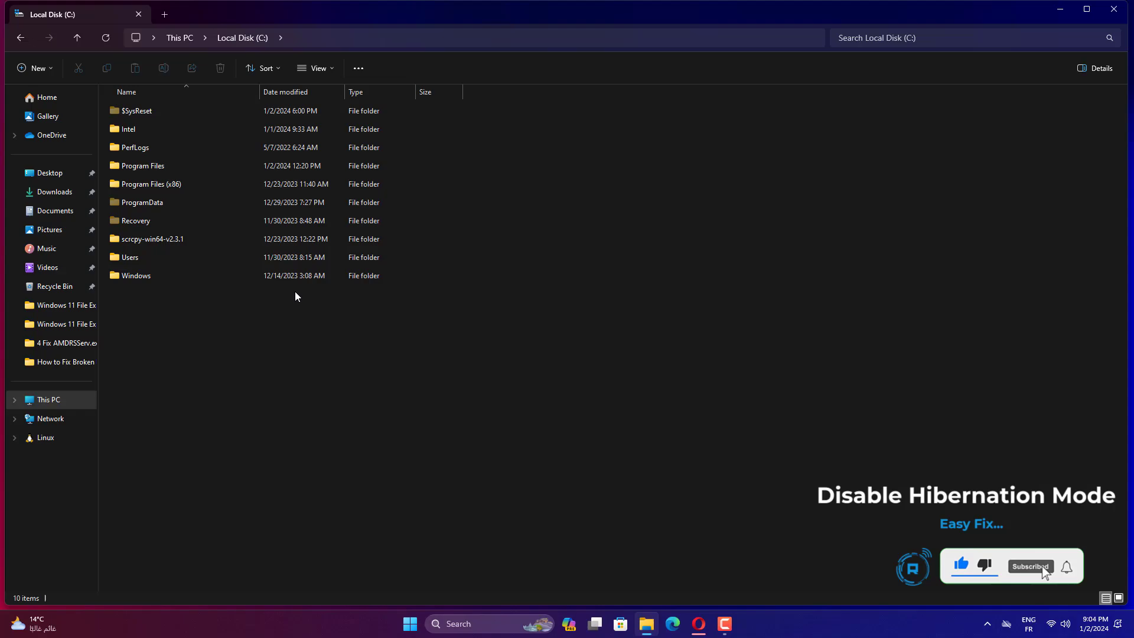
# Check under View > Show that Hidden items is enabled for the C: drive listing
pyautogui.click(325, 70)
pyautogui.moveTo(341, 290)
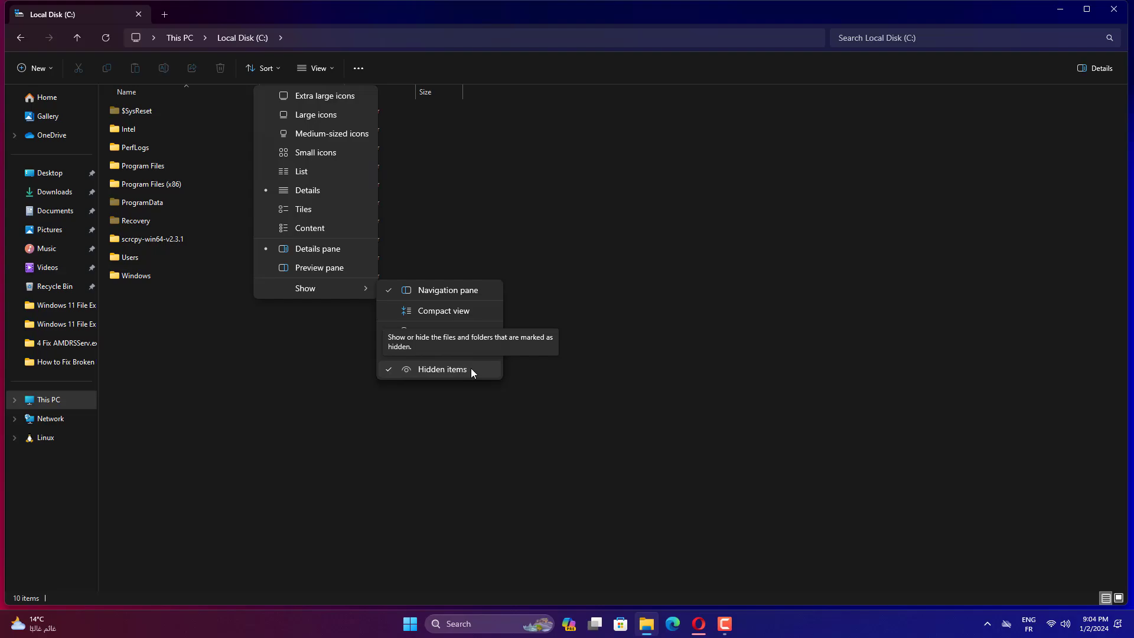
# Launch Command Prompt as administrator from a 'cmd' search
pyautogui.press('Escape')
pyautogui.click(461, 624)
pyautogui.write('c')
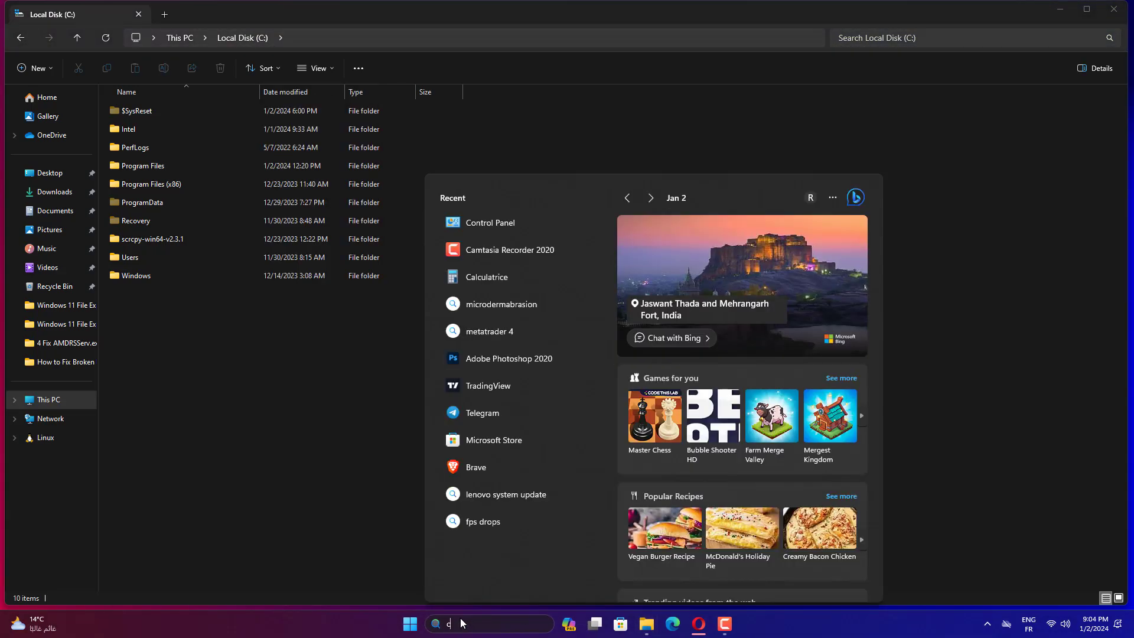
pyautogui.write('md')
pyautogui.rightClick(532, 255)
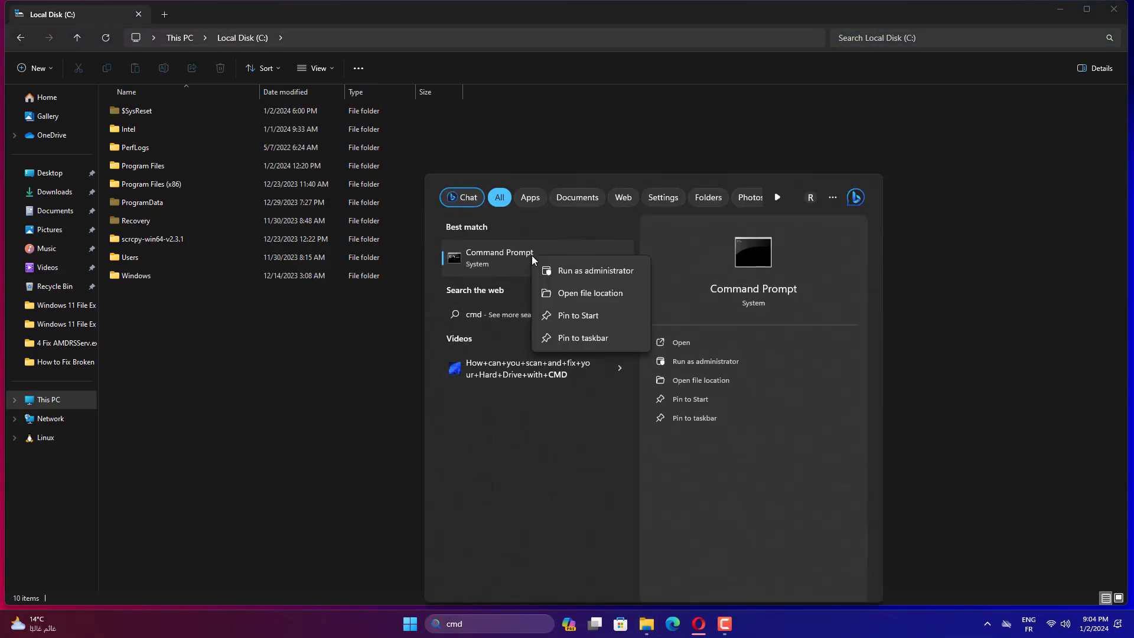
pyautogui.click(583, 265)
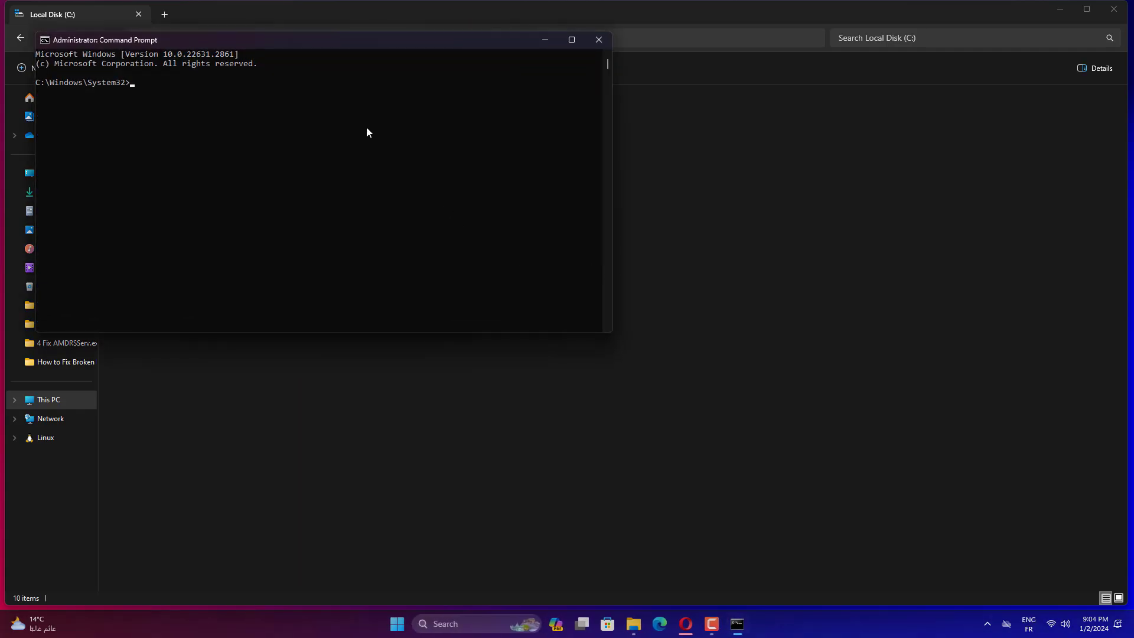
pyautogui.moveTo(285, 46); pyautogui.dragTo(550, 212)
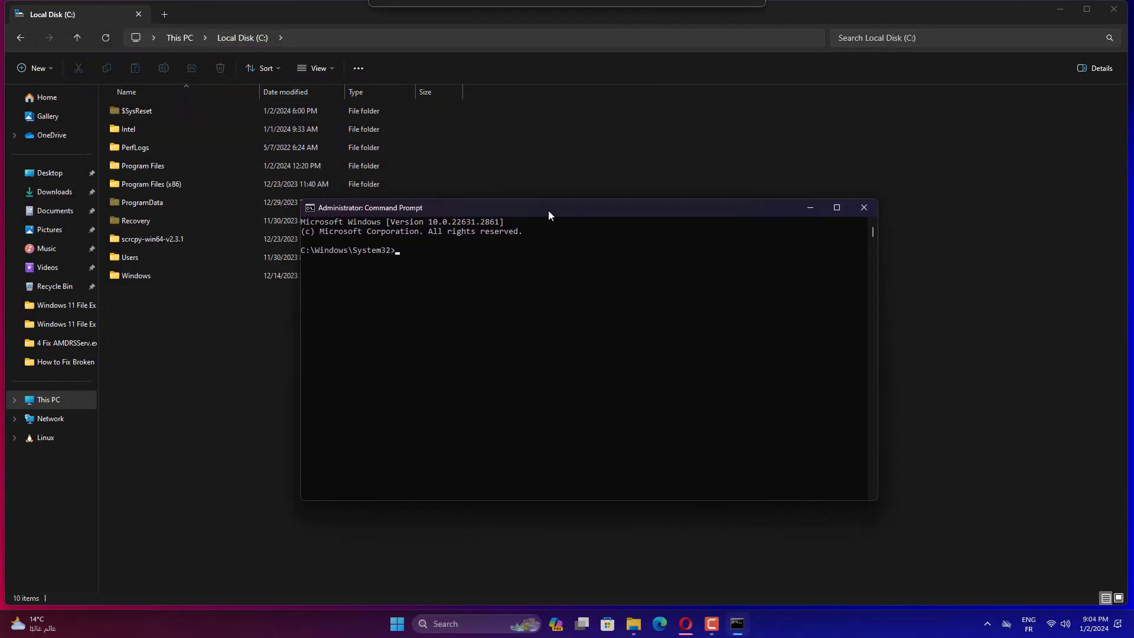
# Run 'powercfg /hibernate off' to disable hibernation and close the console
pyautogui.click(420, 381)
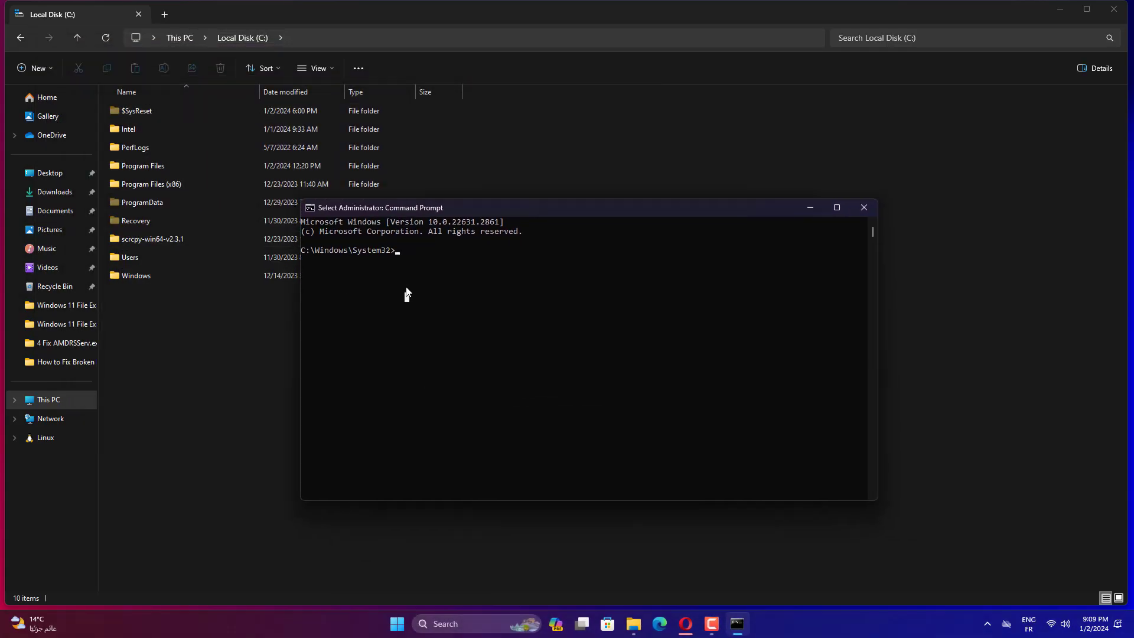
pyautogui.write('Powercfg /hibernate off')
pyautogui.press('Return')
pyautogui.press('Return')
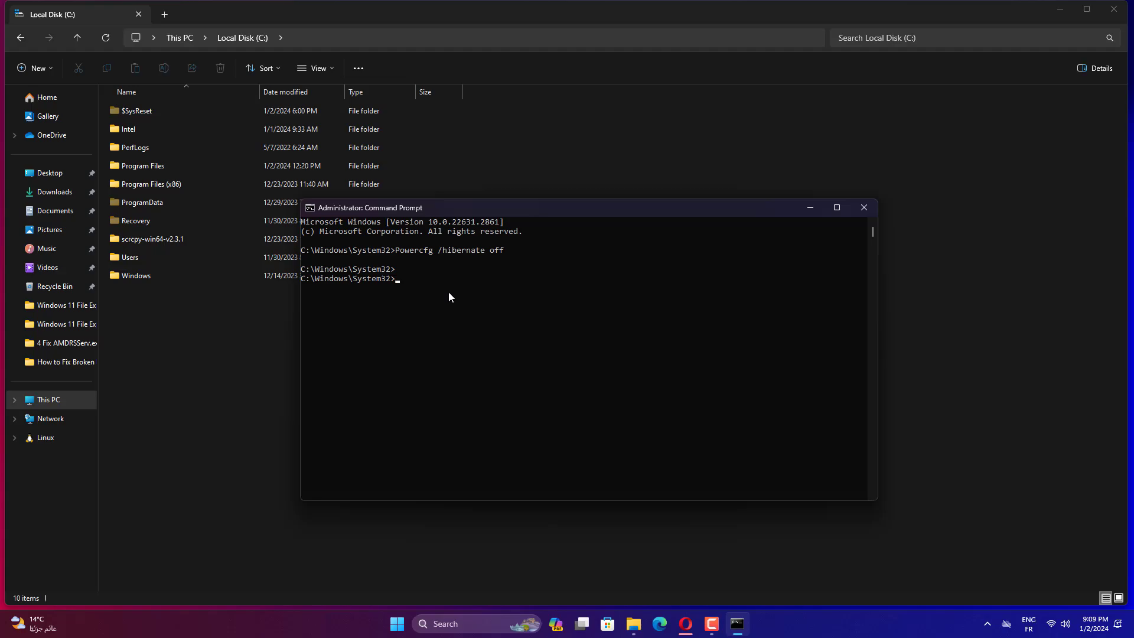
pyautogui.moveTo(512, 244); pyautogui.dragTo(432, 250)
pyautogui.click(502, 249)
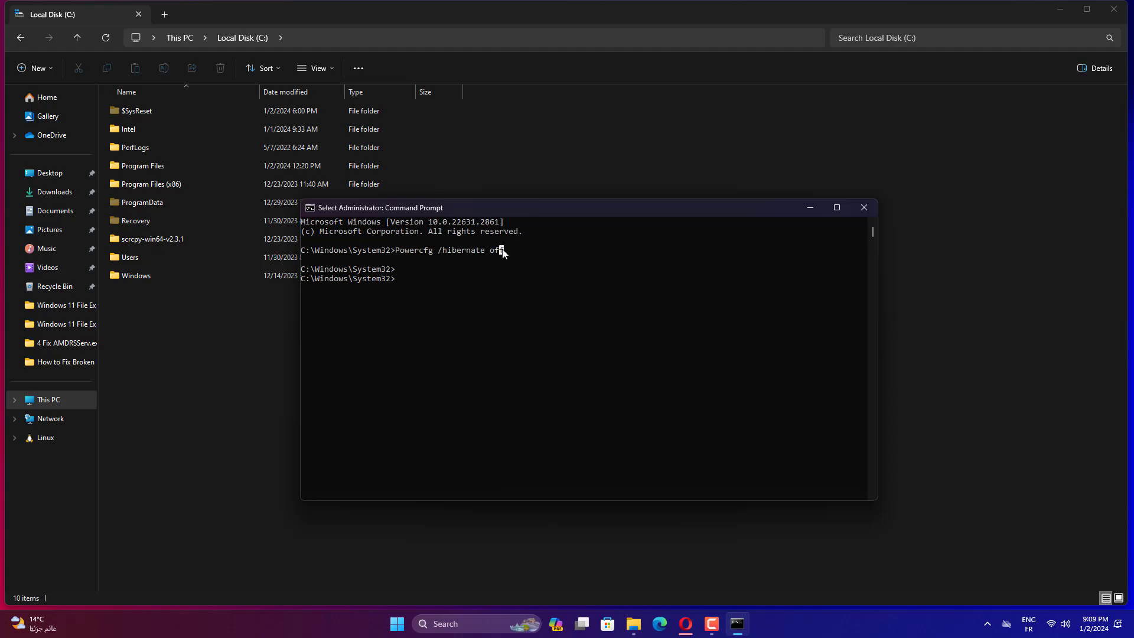
pyautogui.click(864, 207)
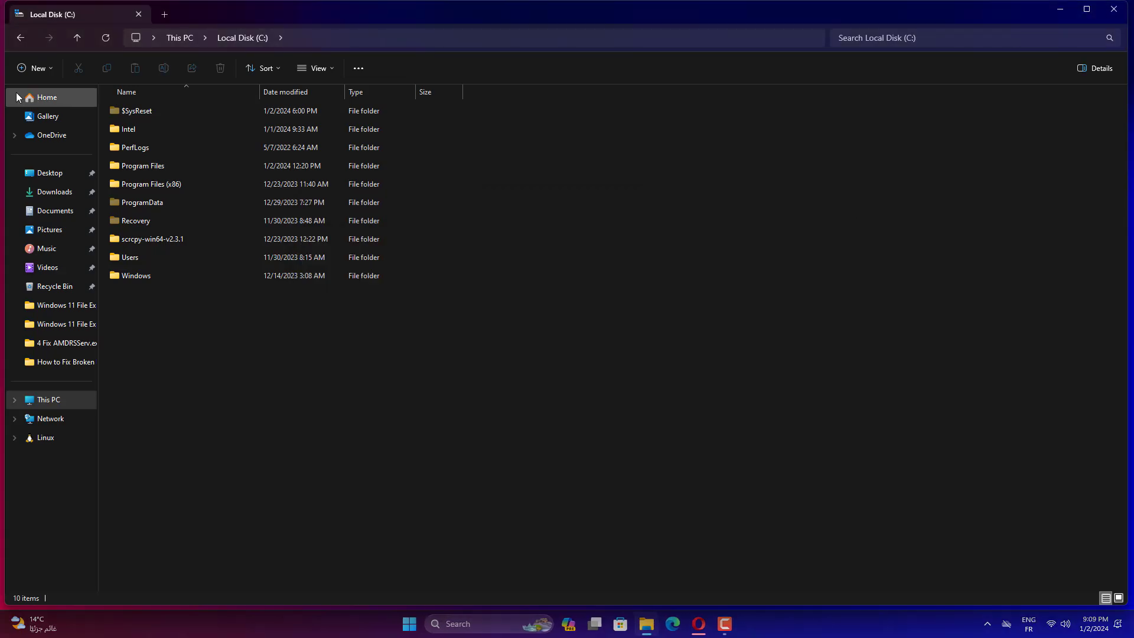
# Start another administrator Command Prompt via a 'cmd' search
pyautogui.click(22, 41)
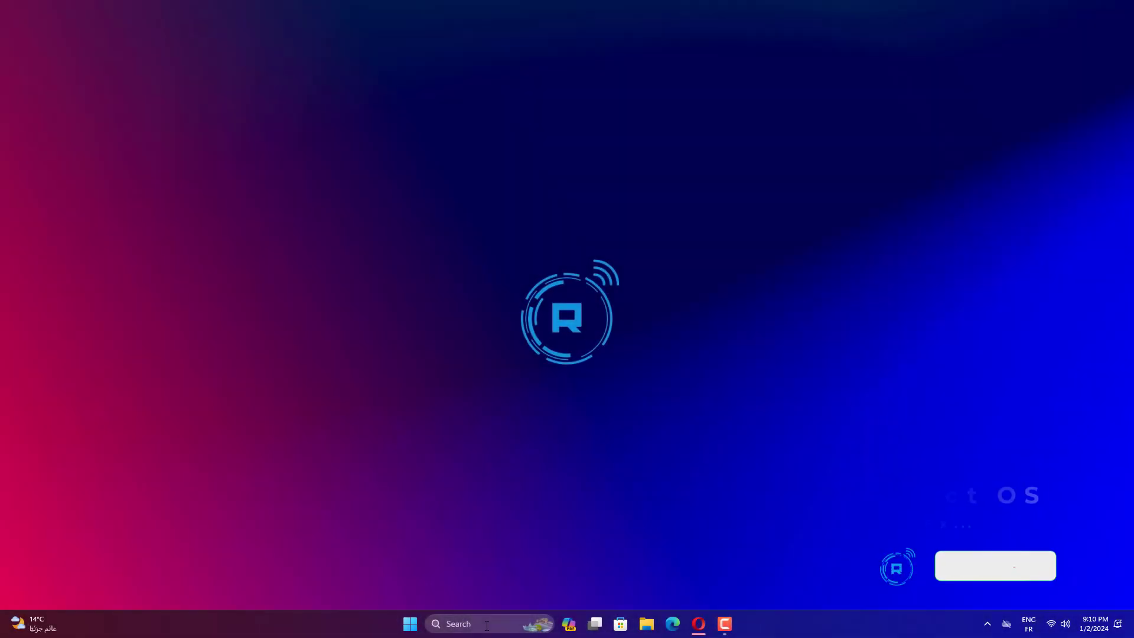
pyautogui.click(486, 624)
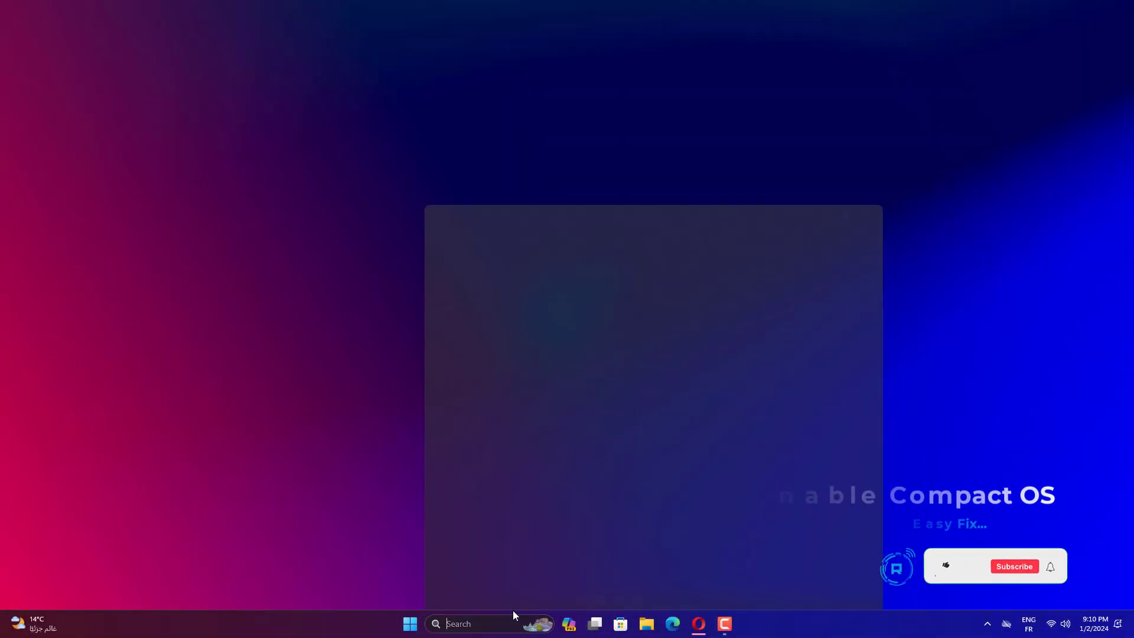
pyautogui.write('cmd')
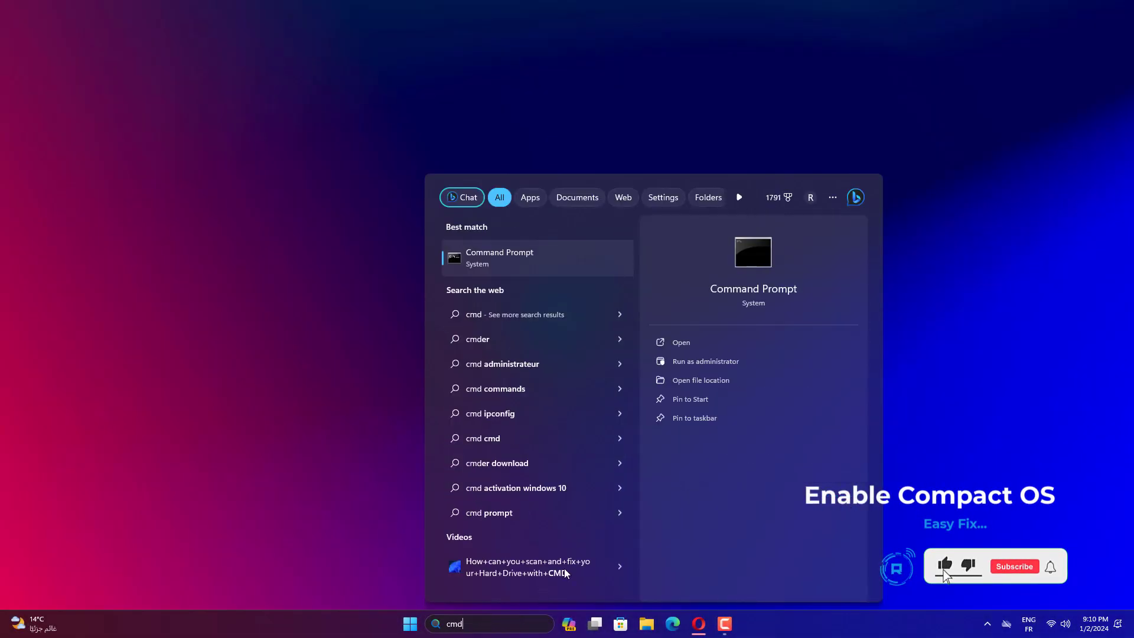
pyautogui.rightClick(524, 271)
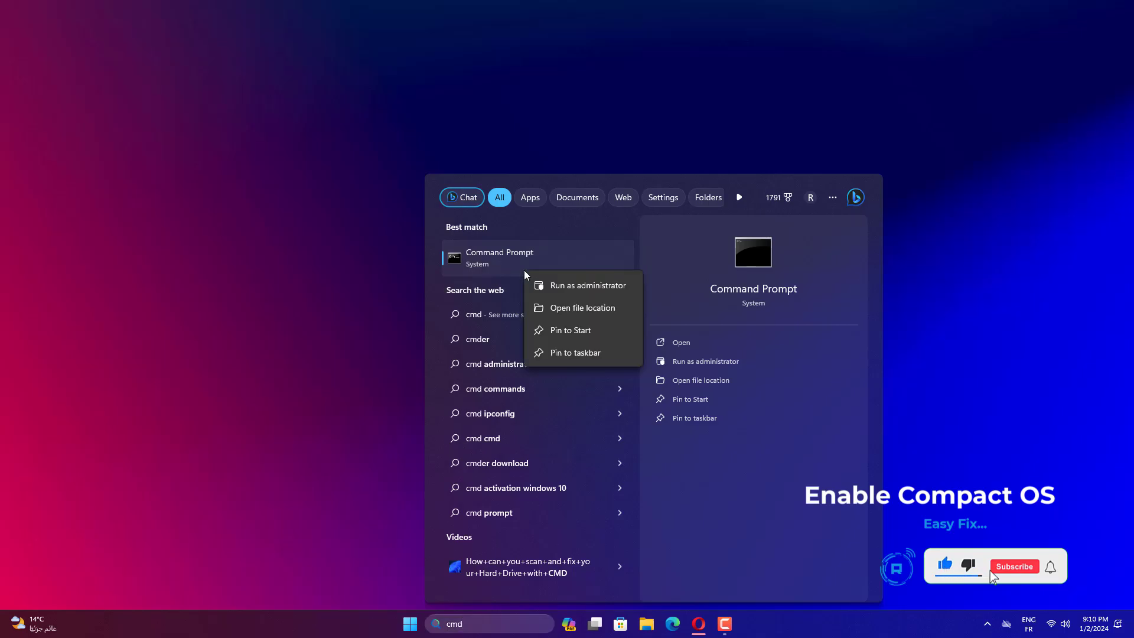
pyautogui.click(589, 286)
# Run 'Compact.exe /CompactOS:always' and cancel the stray selection so compression continues
pyautogui.write('Compact.exe /CompactOS:always')
pyautogui.press('Return')
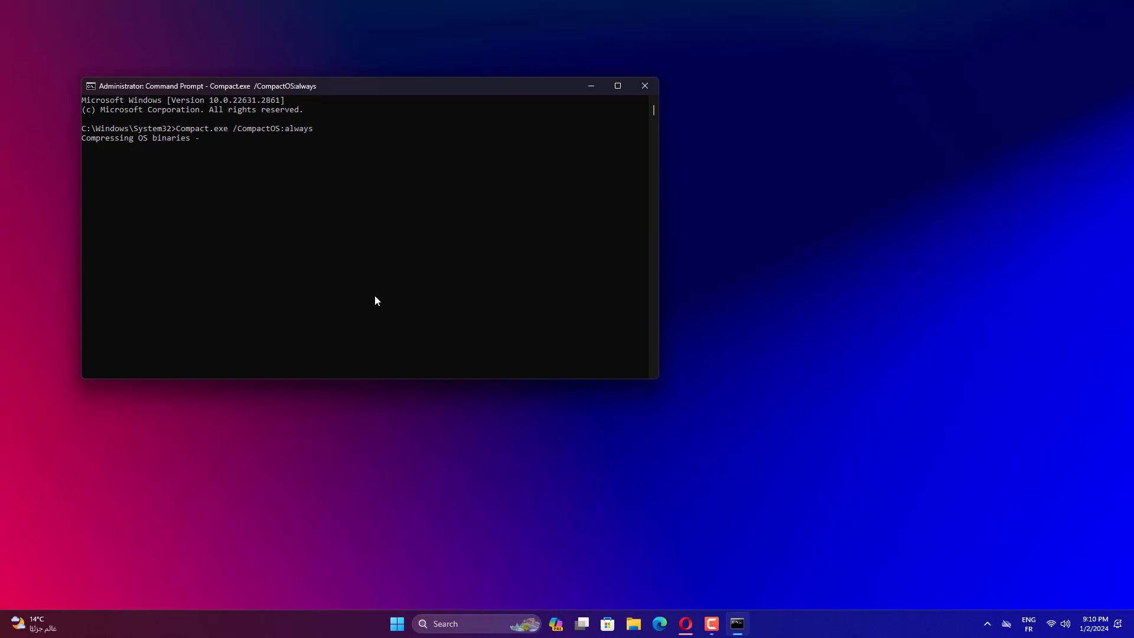
pyautogui.click(363, 258)
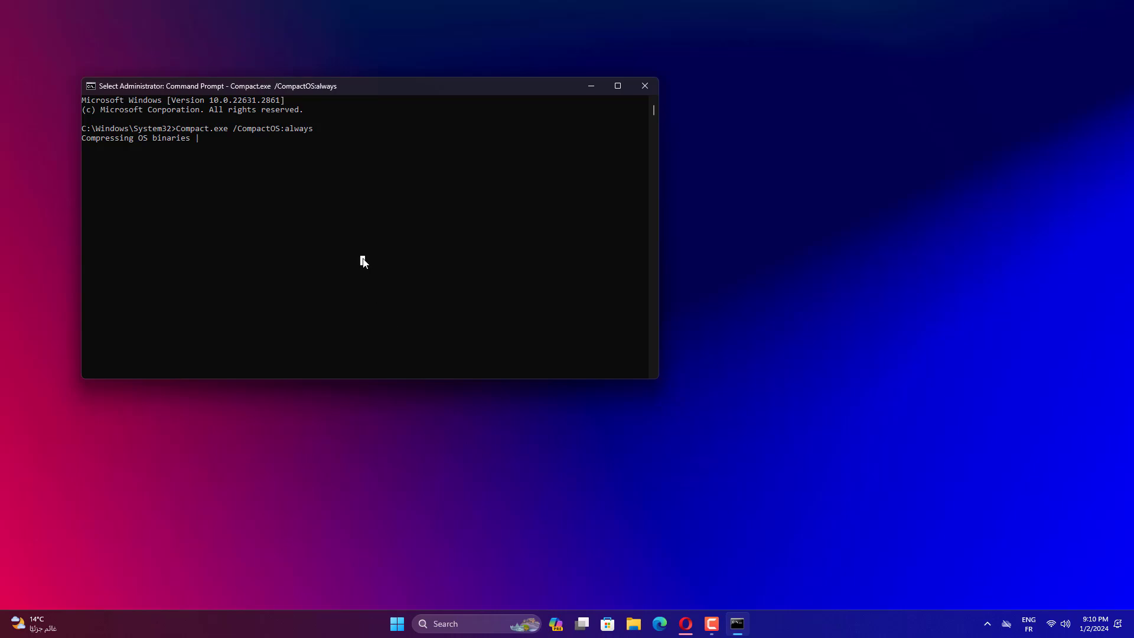
pyautogui.press('Escape')
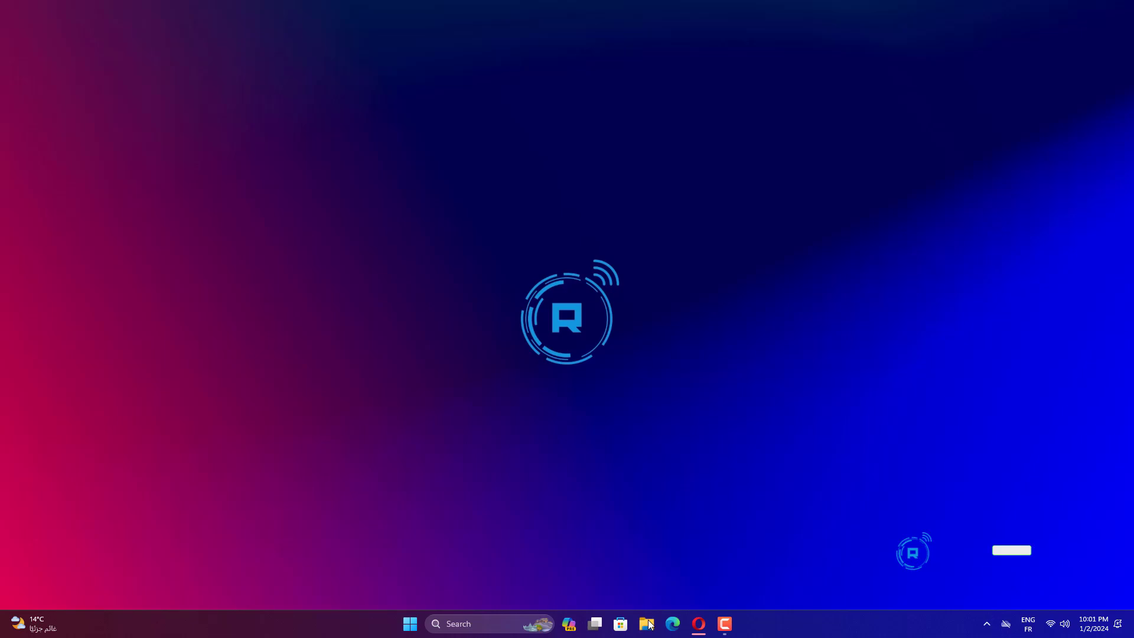
# Browse in File Explorer to This PC > Local Disk (C:) > Windows
pyautogui.click(649, 624)
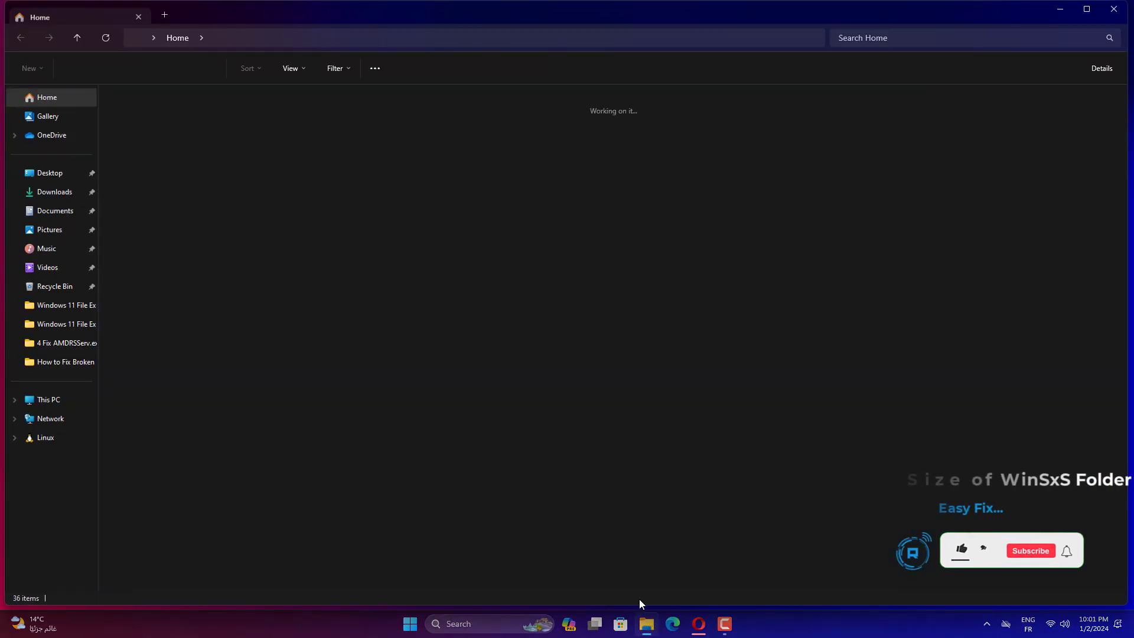
pyautogui.click(52, 400)
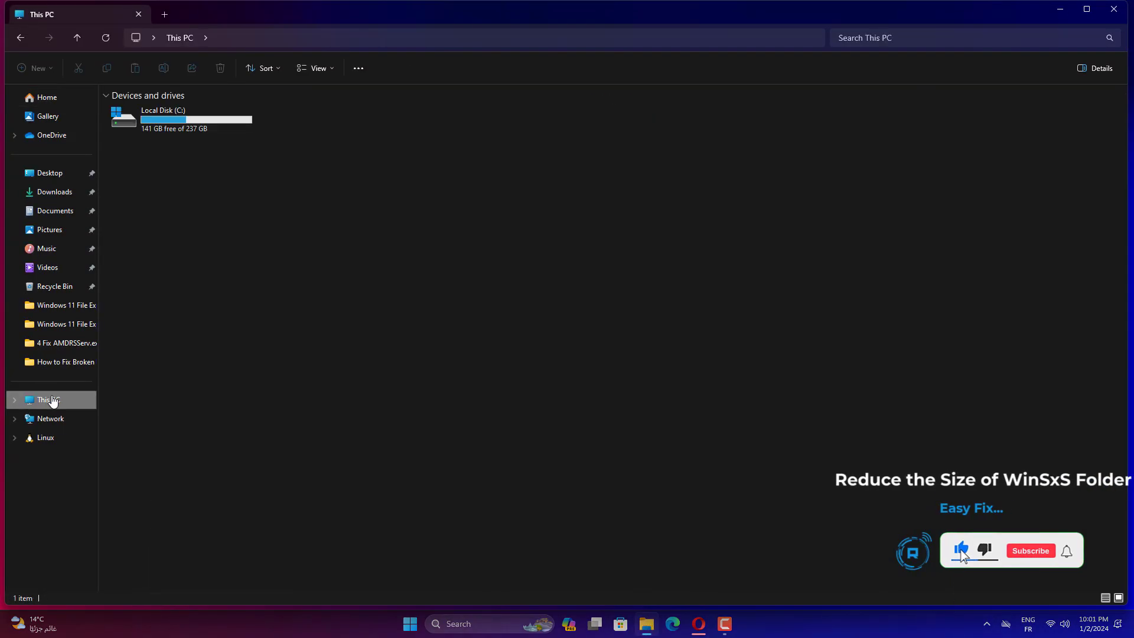
pyautogui.click(251, 70)
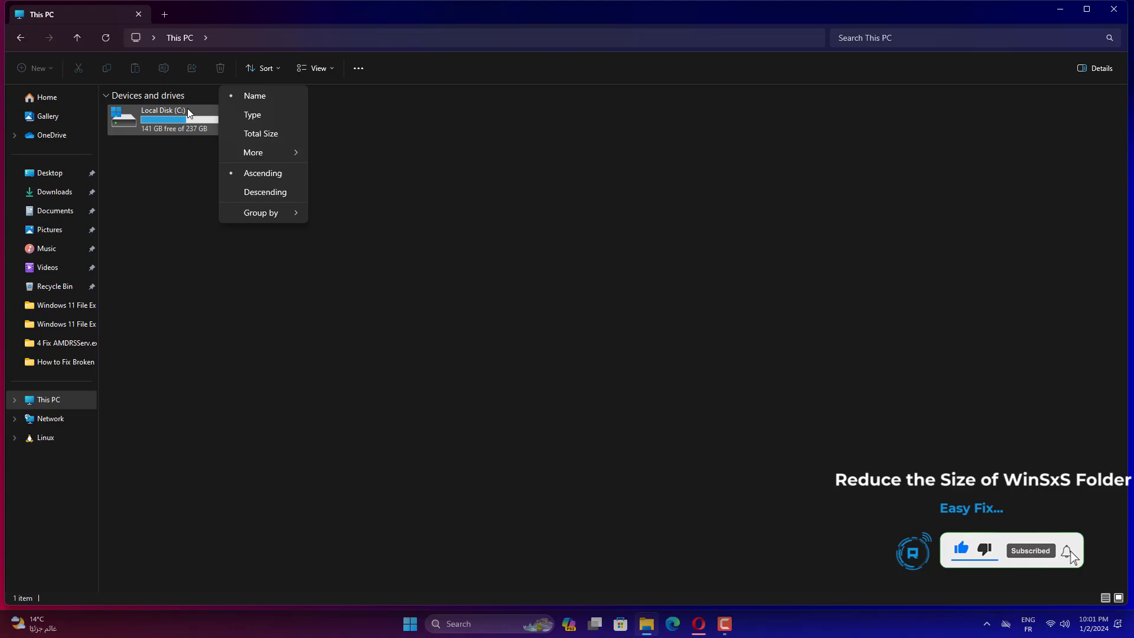
pyautogui.doubleClick(164, 121)
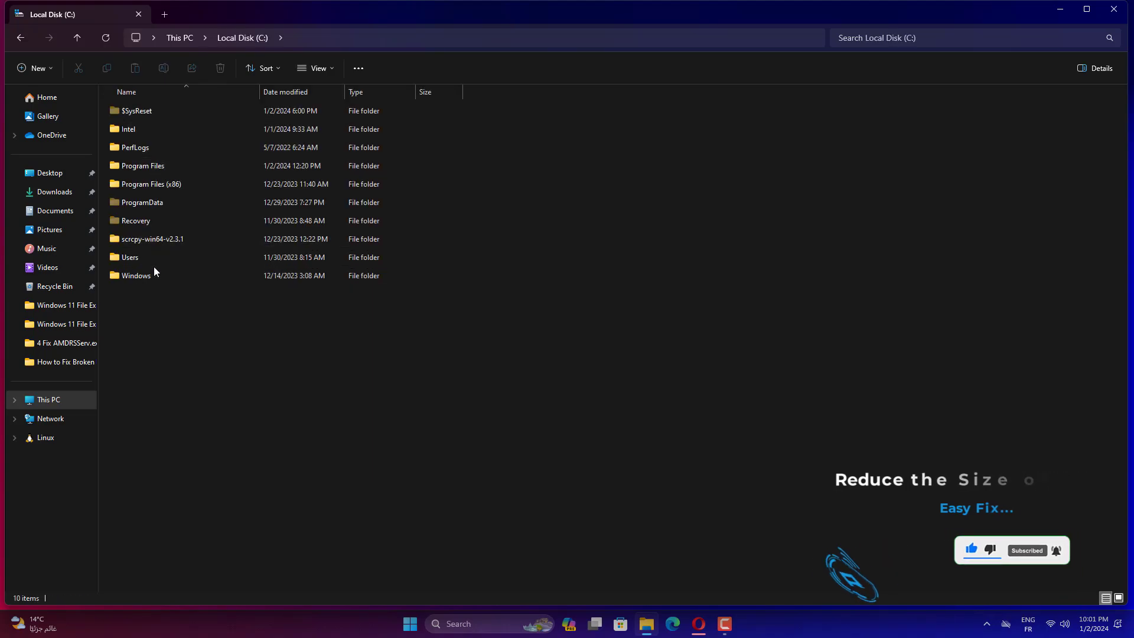
pyautogui.doubleClick(166, 280)
# Open the WinSxS folder's Properties to see its size, about 15.5 GB
pyautogui.moveTo(737, 255); pyautogui.dragTo(471, 392)
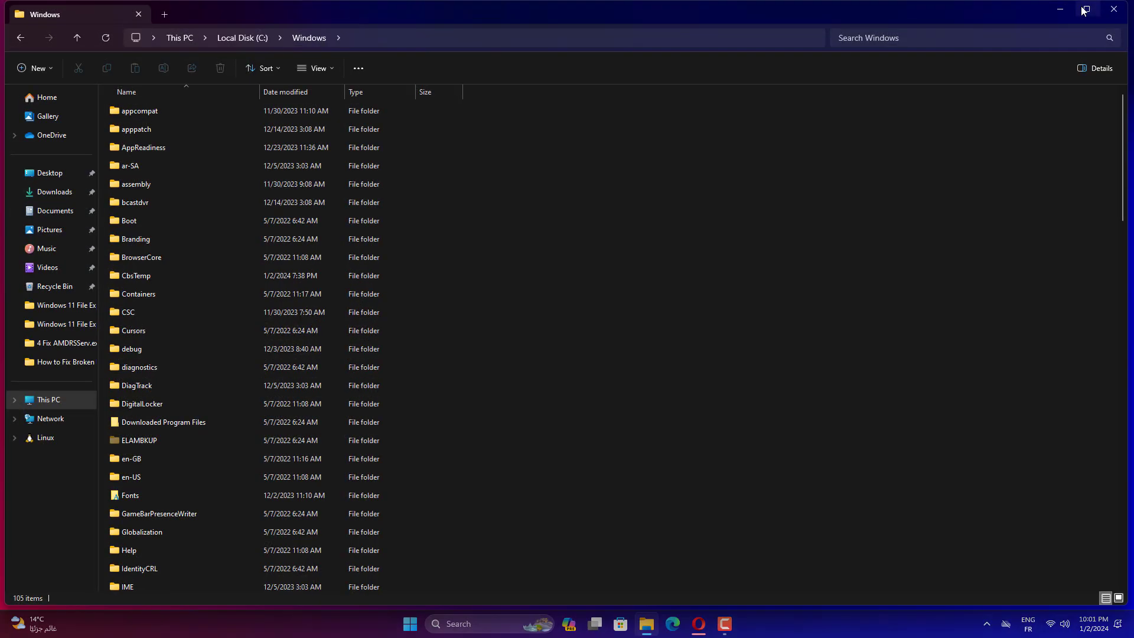
pyautogui.scroll(-10, 372, 394)
pyautogui.scroll(-15, 218, 430)
pyautogui.scroll(10, 218, 430)
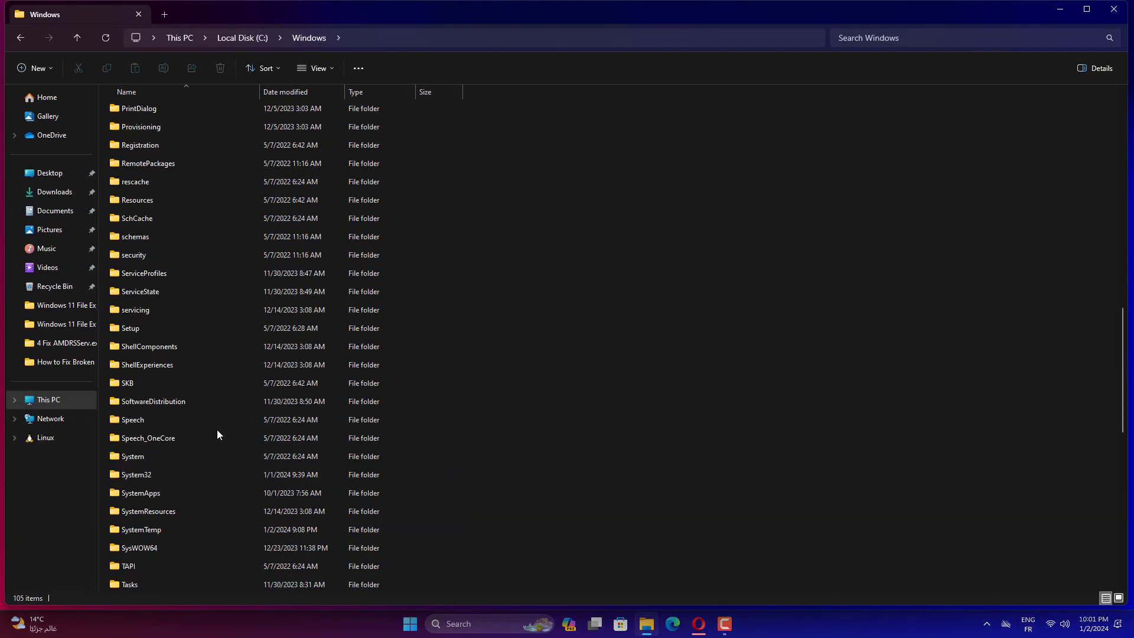
pyautogui.scroll(-3, 208, 459)
pyautogui.click(147, 547)
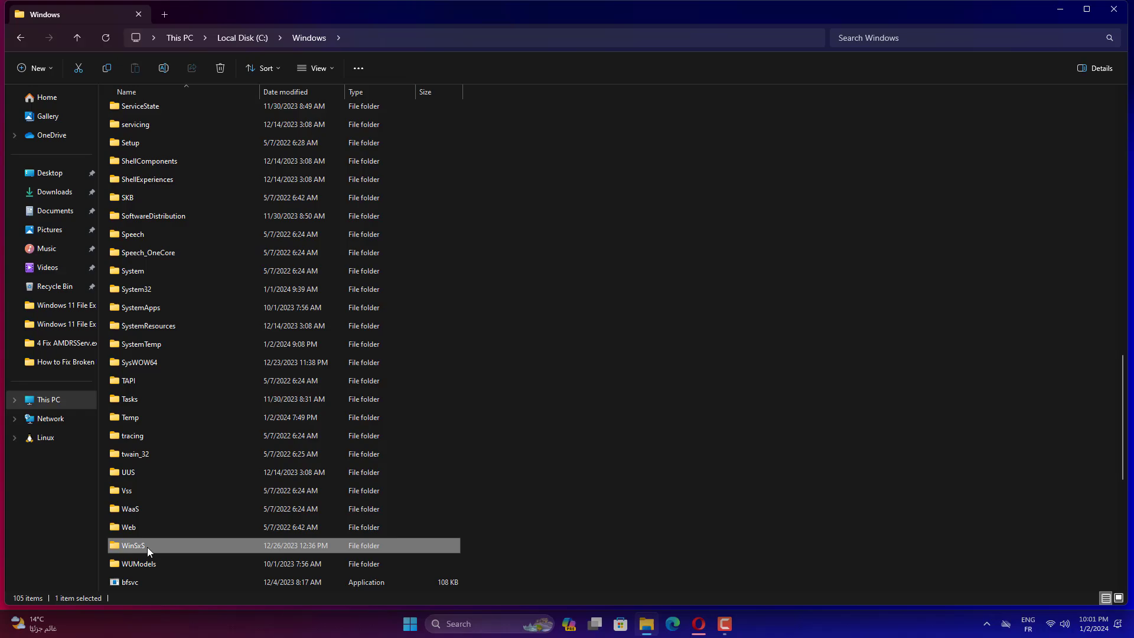
pyautogui.rightClick(147, 547)
pyautogui.click(190, 469)
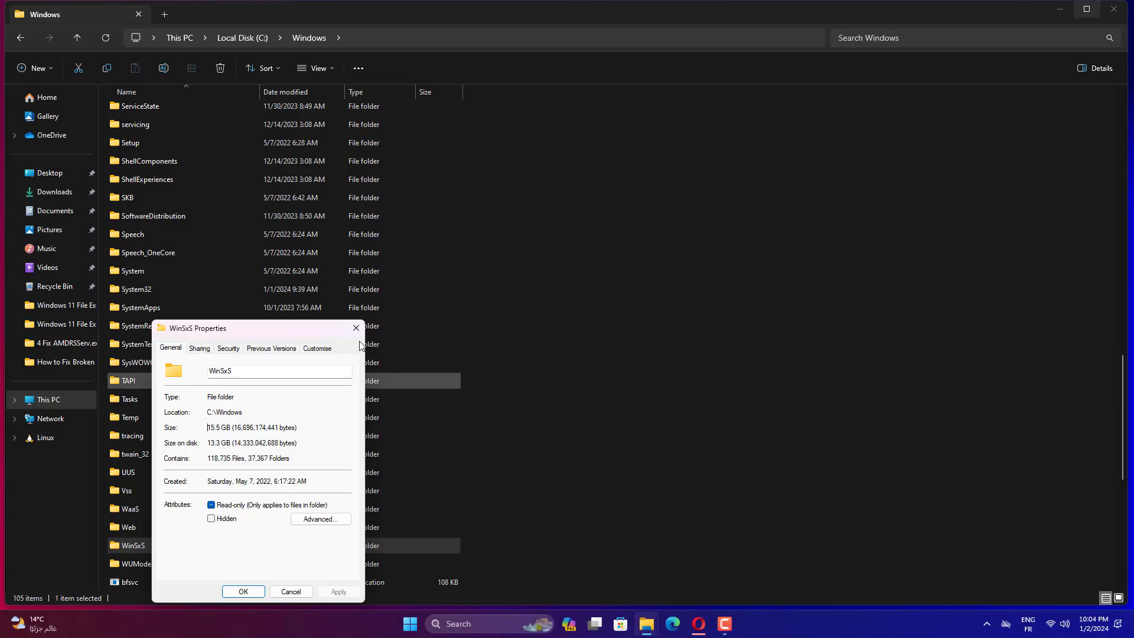
# Close WinSxS Properties and reach Schedule tasks through Control Panel's Category view > System and Security
pyautogui.press('Escape')
pyautogui.click(492, 616)
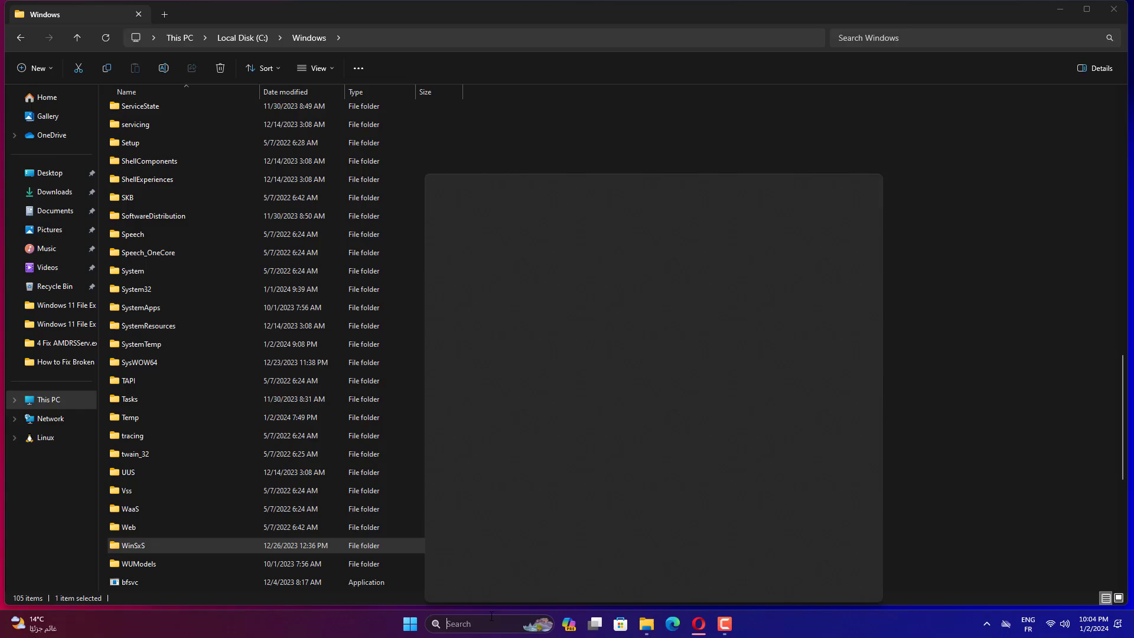
pyautogui.write('contr')
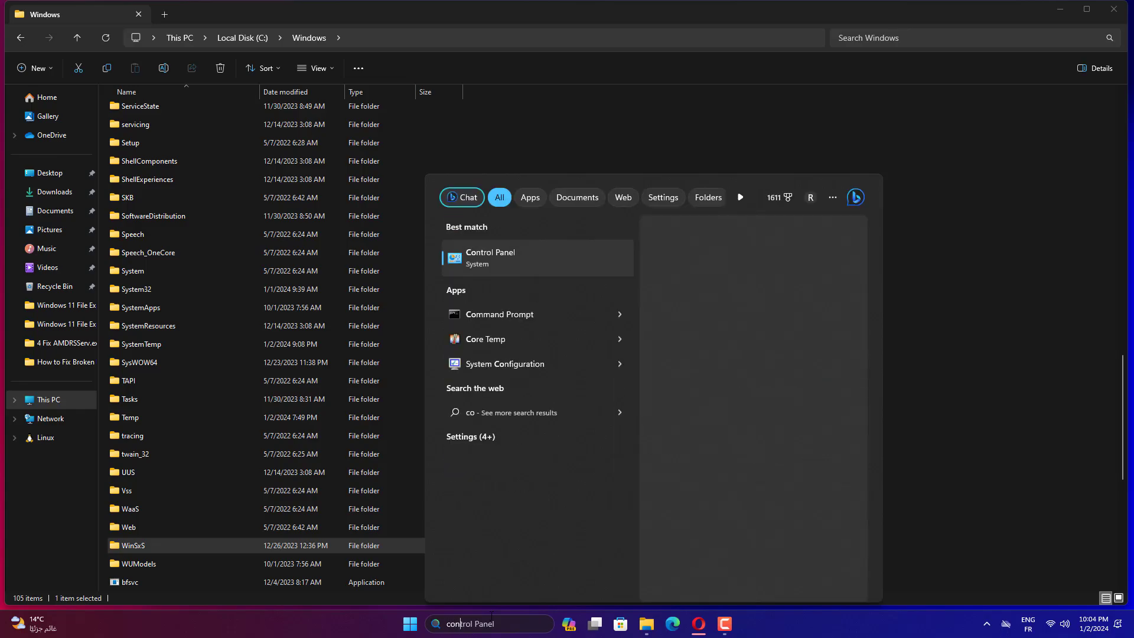
pyautogui.click(545, 258)
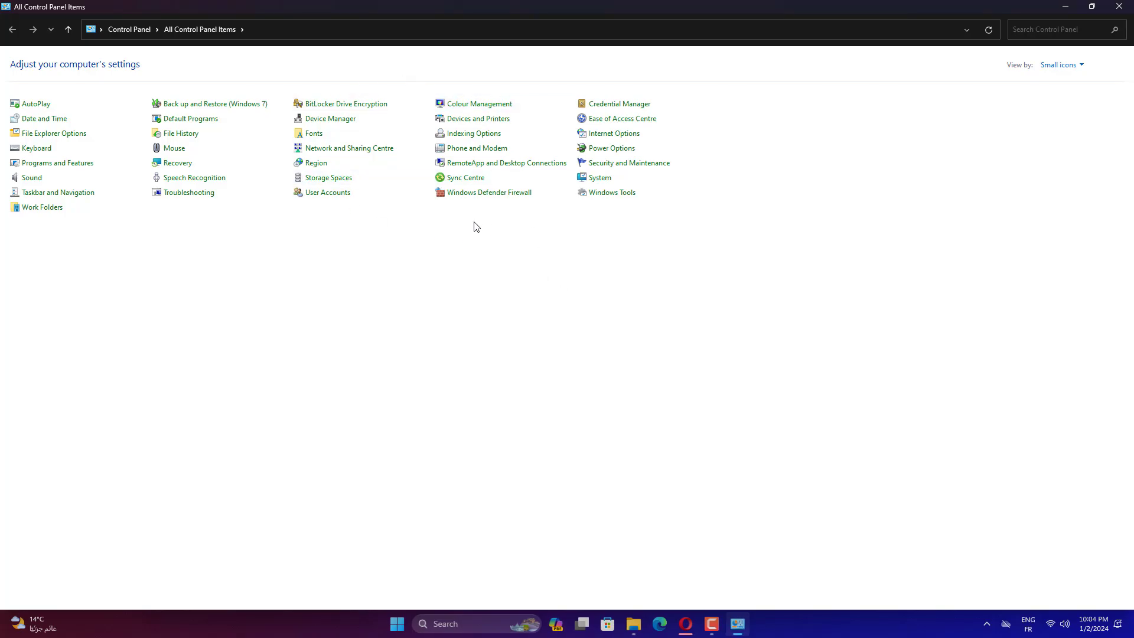
pyautogui.click(1062, 65)
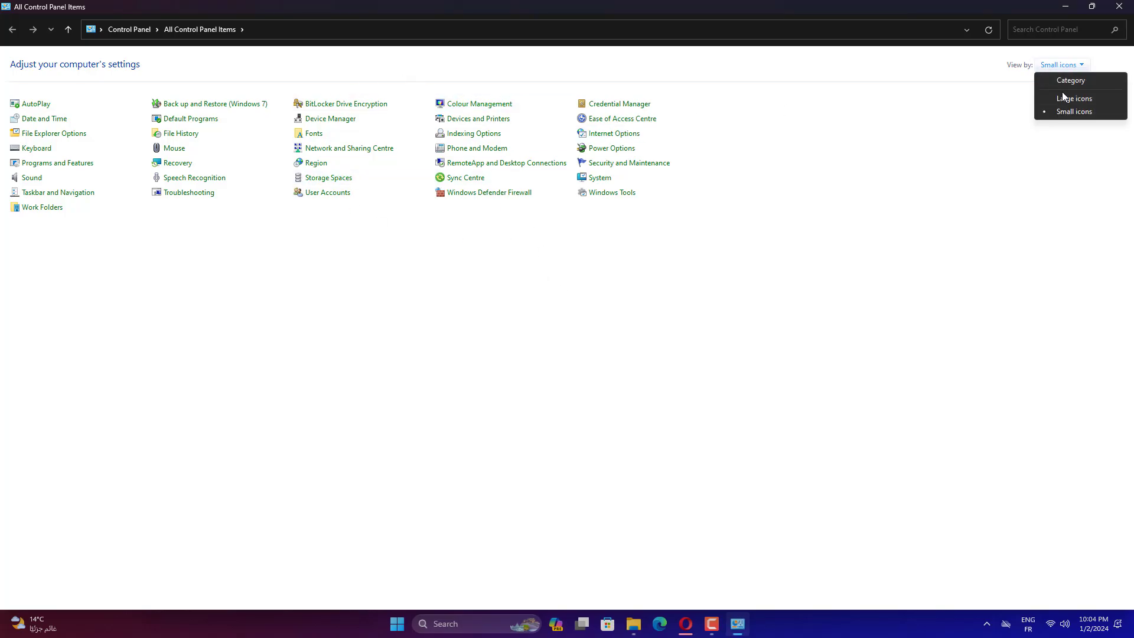
pyautogui.click(1076, 81)
pyautogui.click(451, 96)
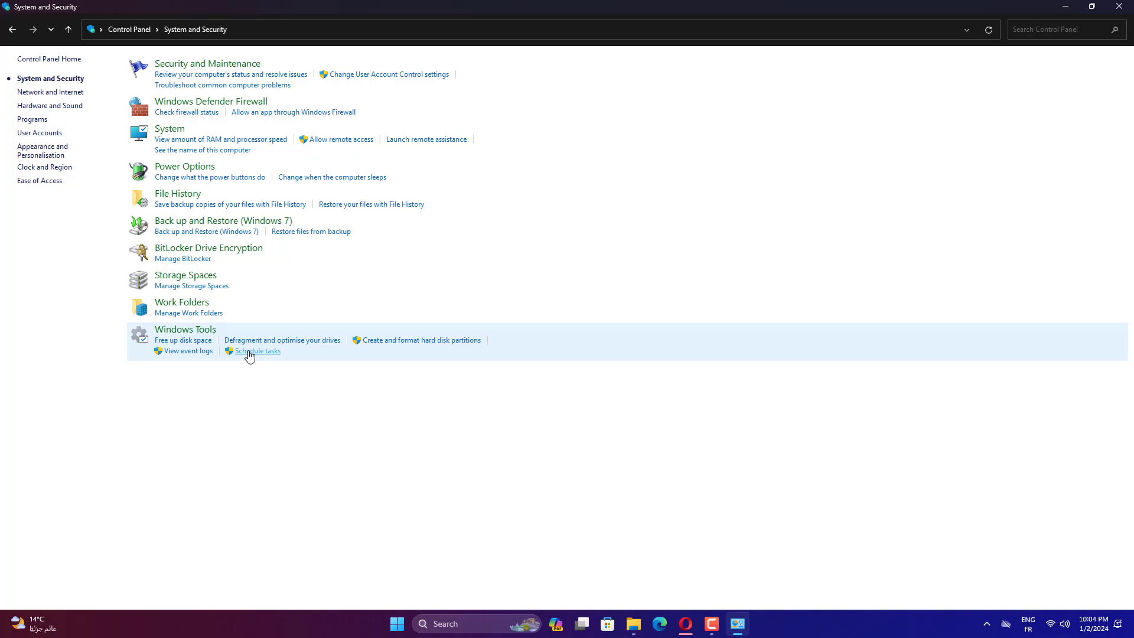
pyautogui.click(249, 353)
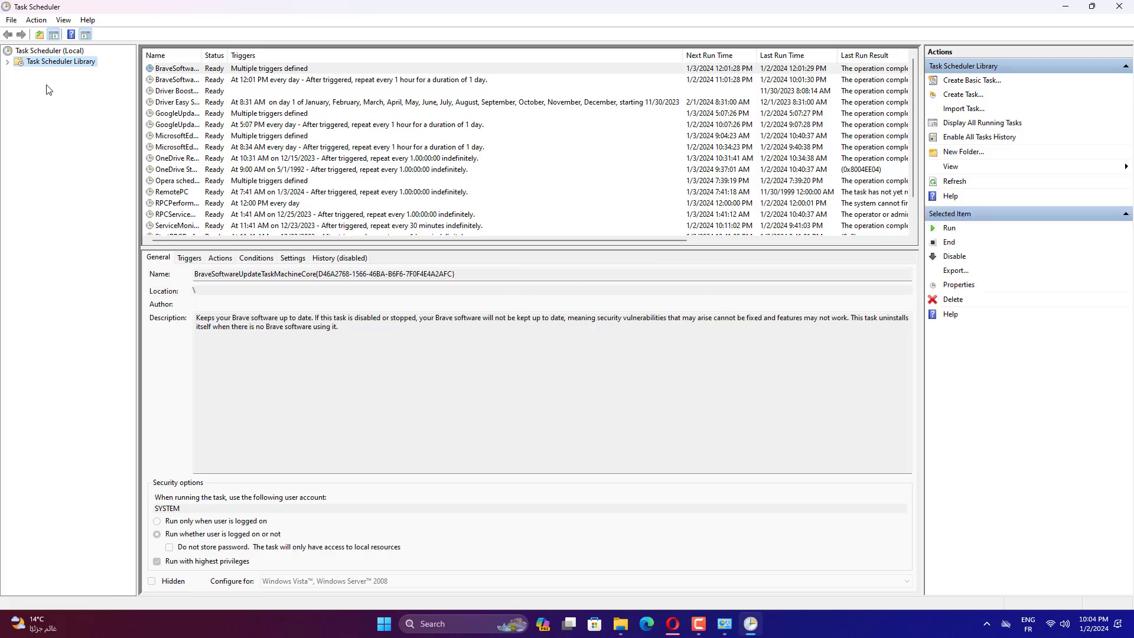
# Expand Task Scheduler Library > Microsoft > Windows > Servicing and right-click the StartComponentCleanup task
pyautogui.click(7, 62)
pyautogui.click(19, 73)
pyautogui.click(30, 94)
pyautogui.click(64, 94)
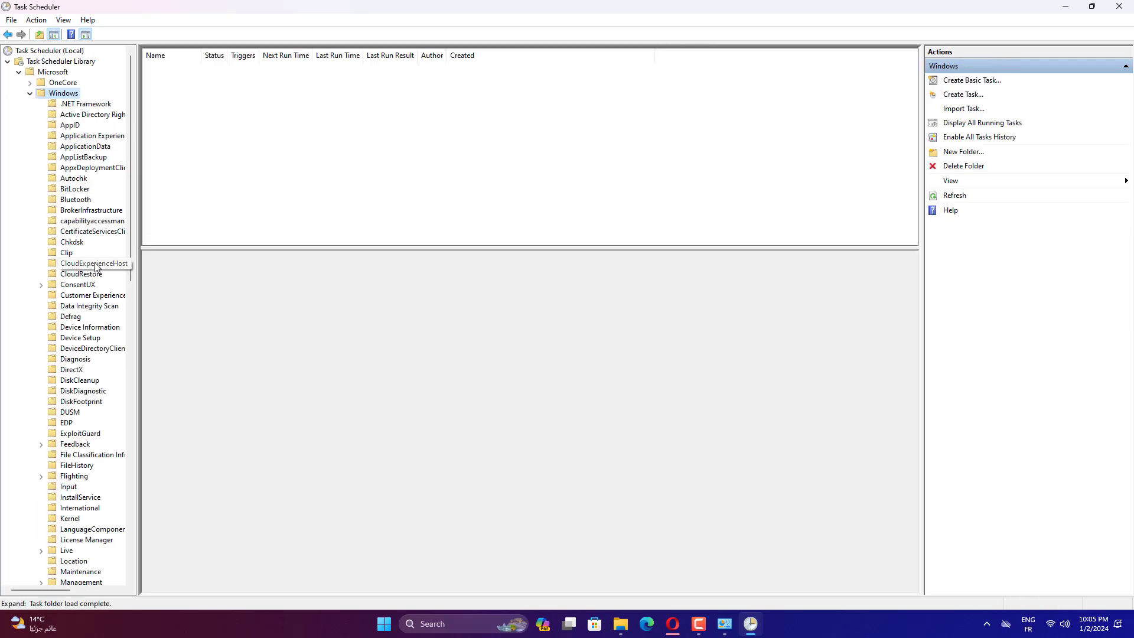
pyautogui.scroll(-18, 97, 266)
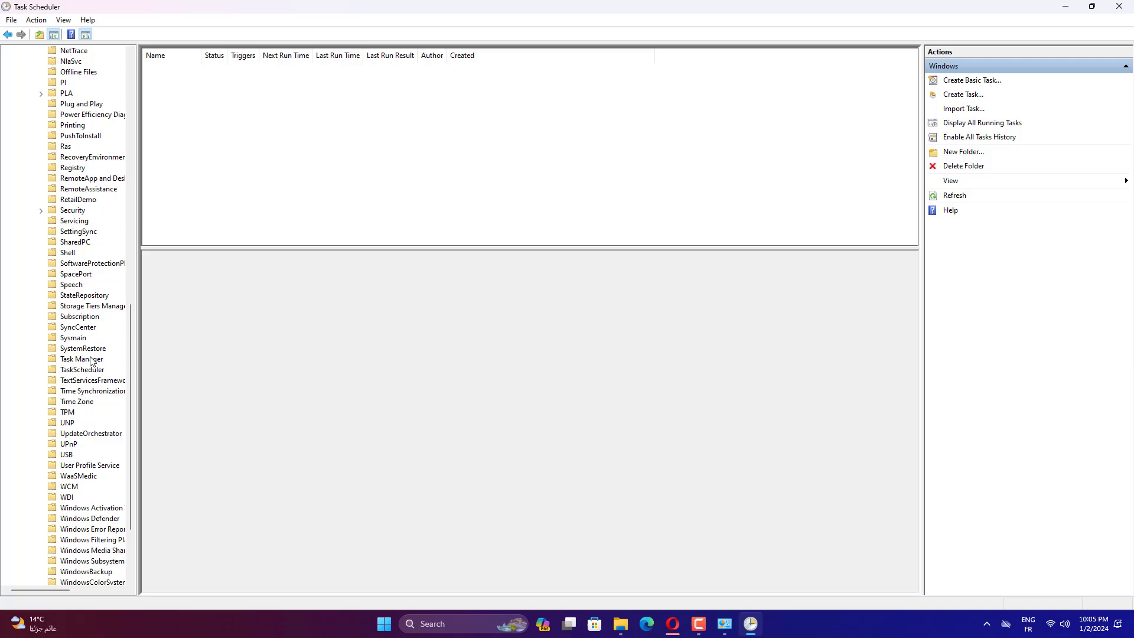
pyautogui.click(74, 222)
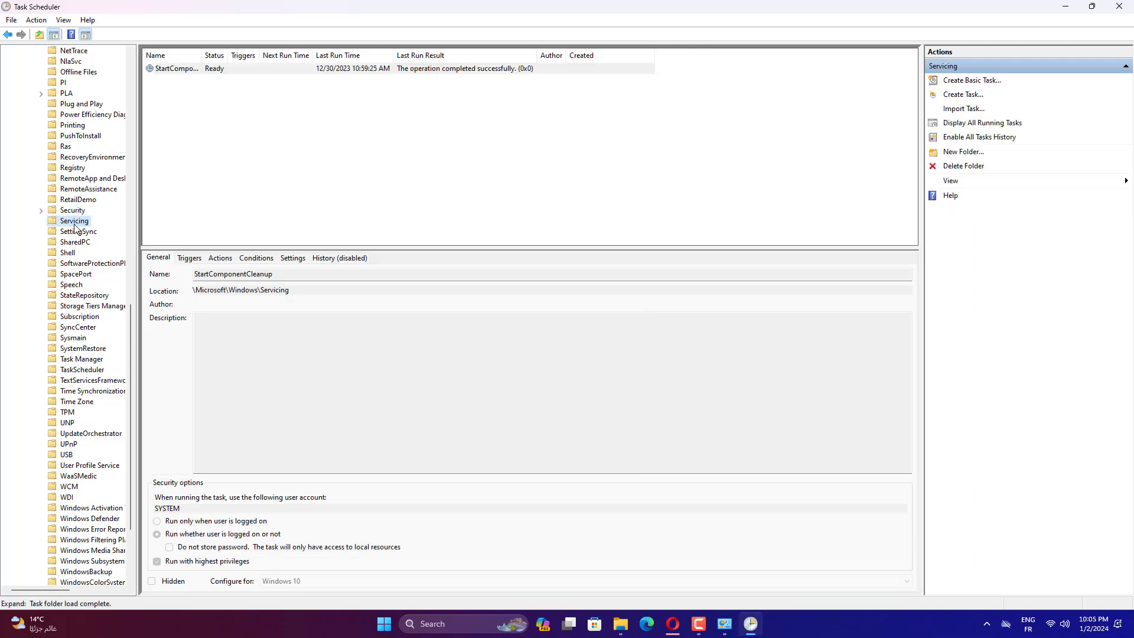
pyautogui.moveTo(203, 52); pyautogui.dragTo(279, 52)
pyautogui.click(211, 72)
pyautogui.rightClick(212, 74)
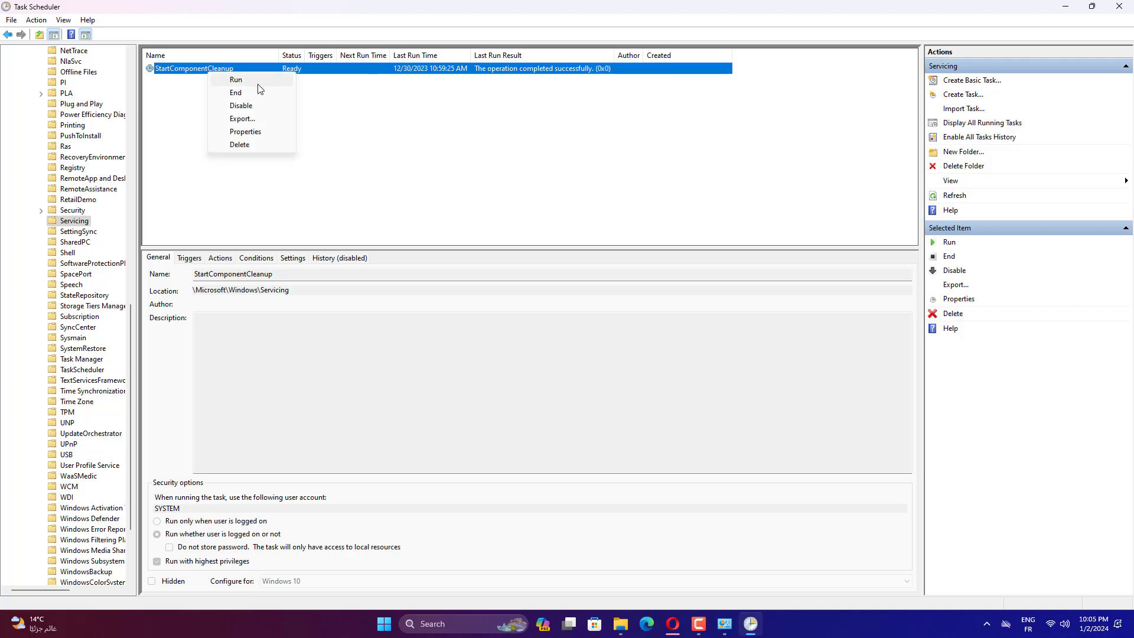